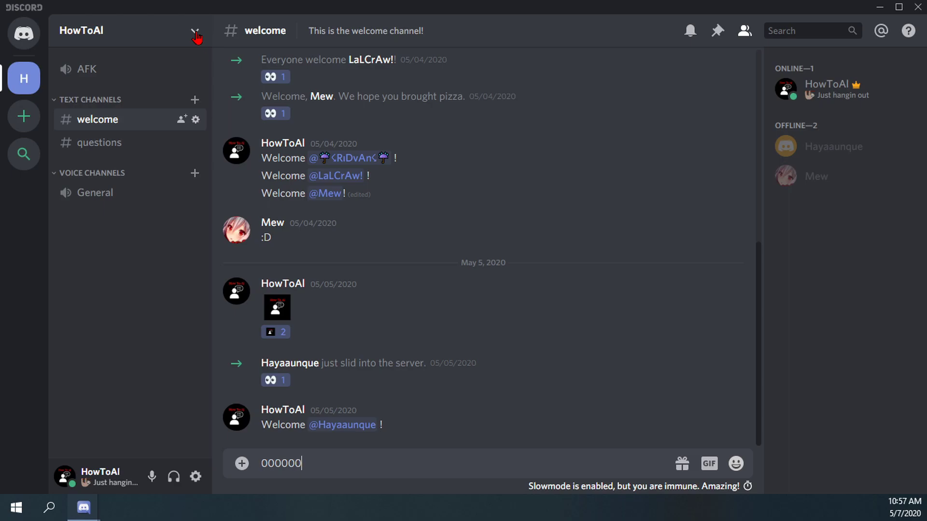
Open Server Settings for HowToAI from its server dropdown menu
left_click(196, 34)
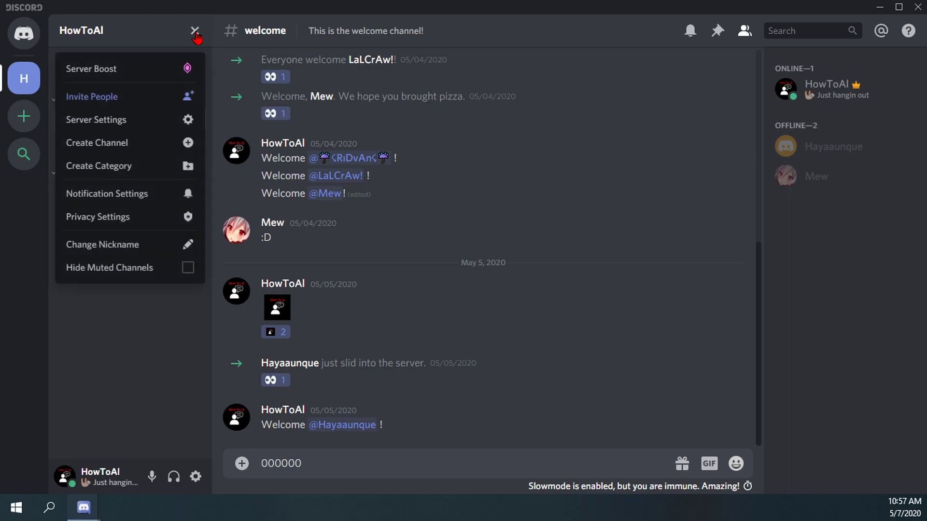
left_click(144, 124)
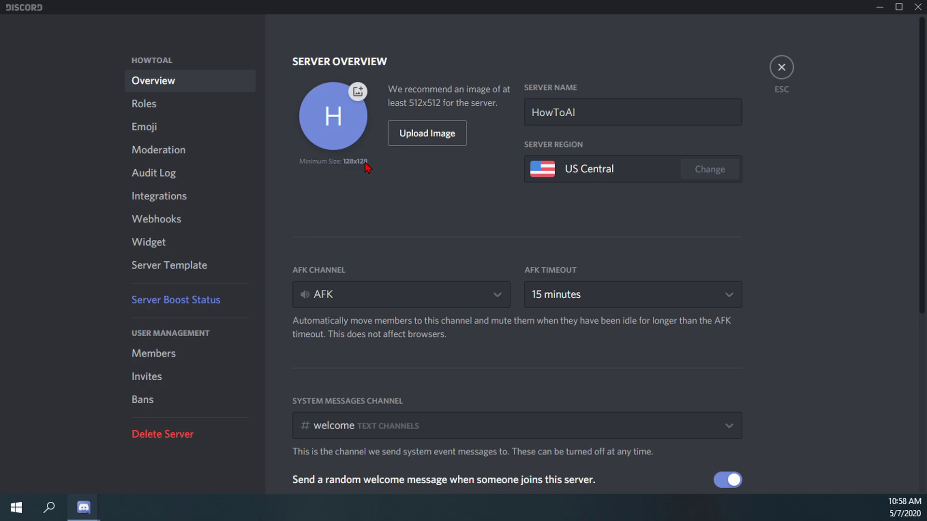
Start an image upload and select HowToAILogo.png in the Logos folder
left_click(427, 137)
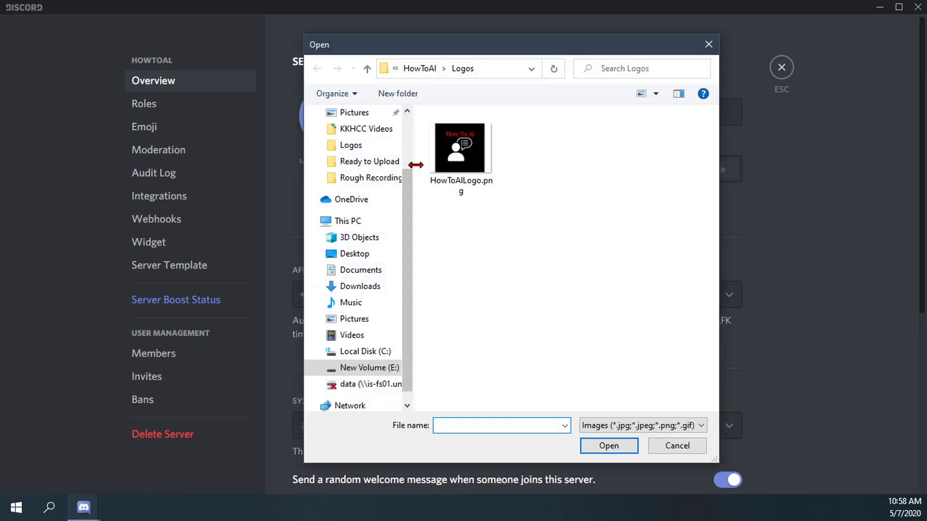
mouse_move(370, 217)
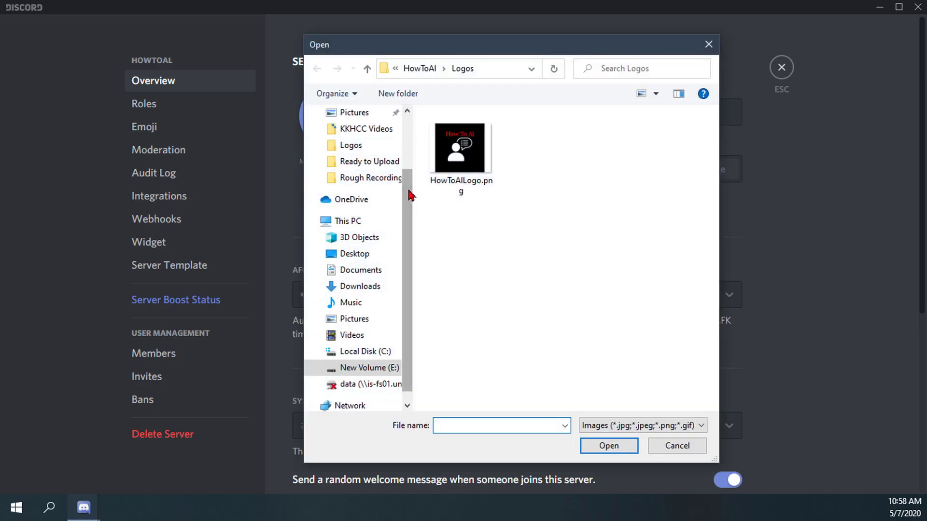
left_click(461, 160)
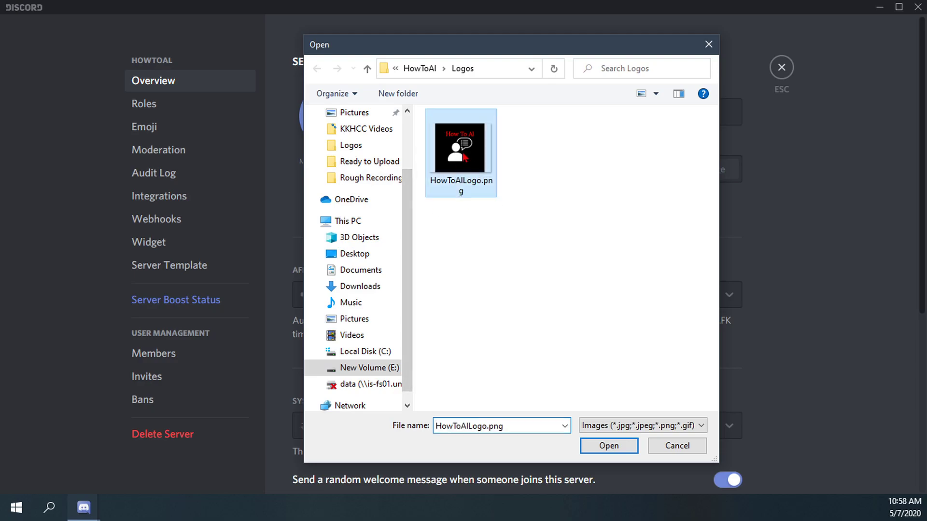
Load HowToAILogo.png into the image editor, adjust it, and apply it as the server icon
left_click(608, 446)
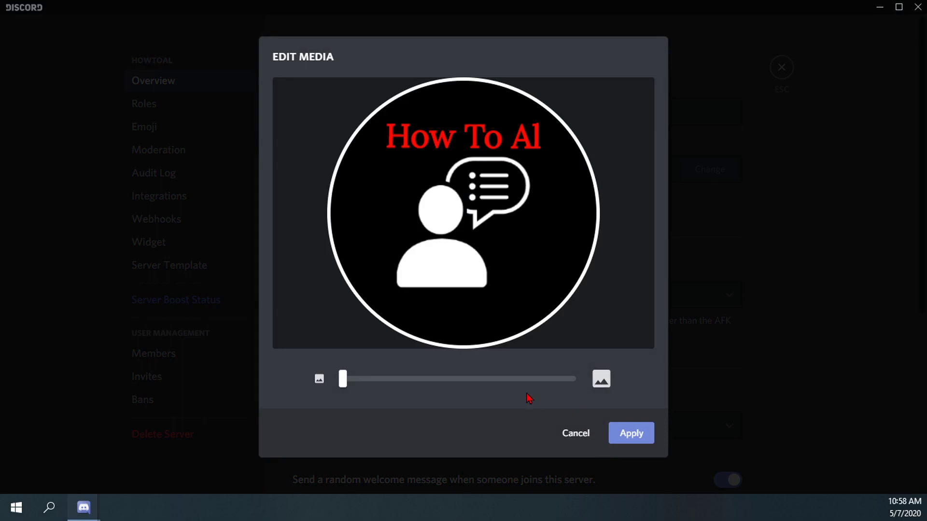
mouse_move(342, 380)
left_mouse_down()
mouse_move(573, 380)
mouse_move(300, 370)
left_mouse_up()
left_click(632, 434)
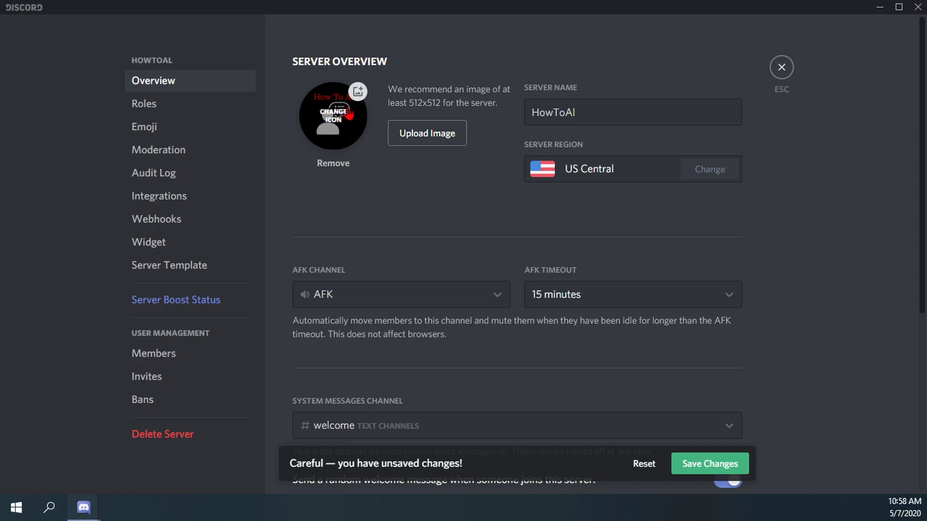
Save the HowToAI logo icon change from the unsaved-changes bar
left_click(782, 68)
left_click(710, 464)
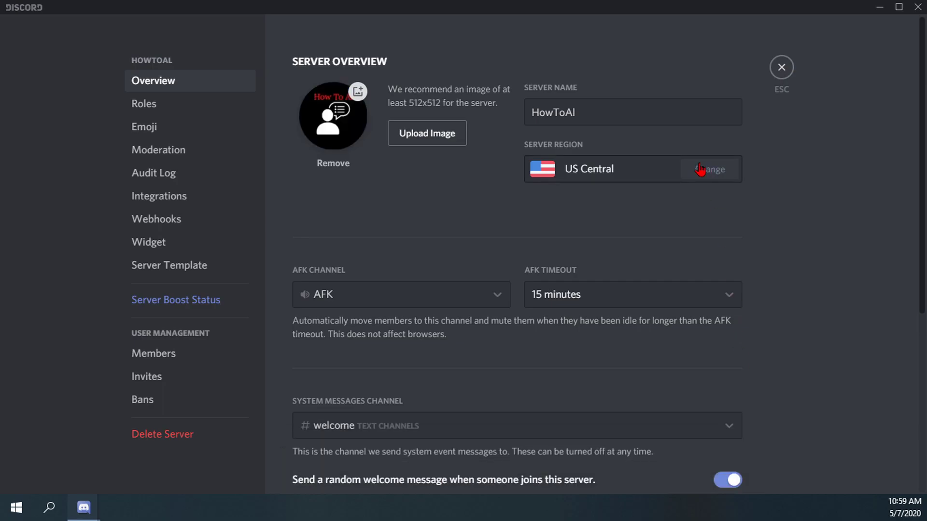
Close Server Settings and return to the HowToAI welcome channel
left_click(783, 68)
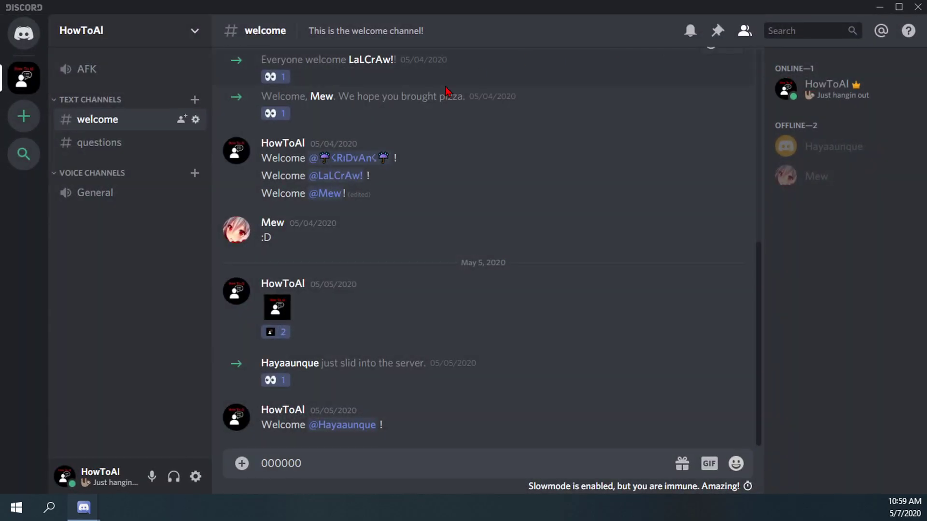